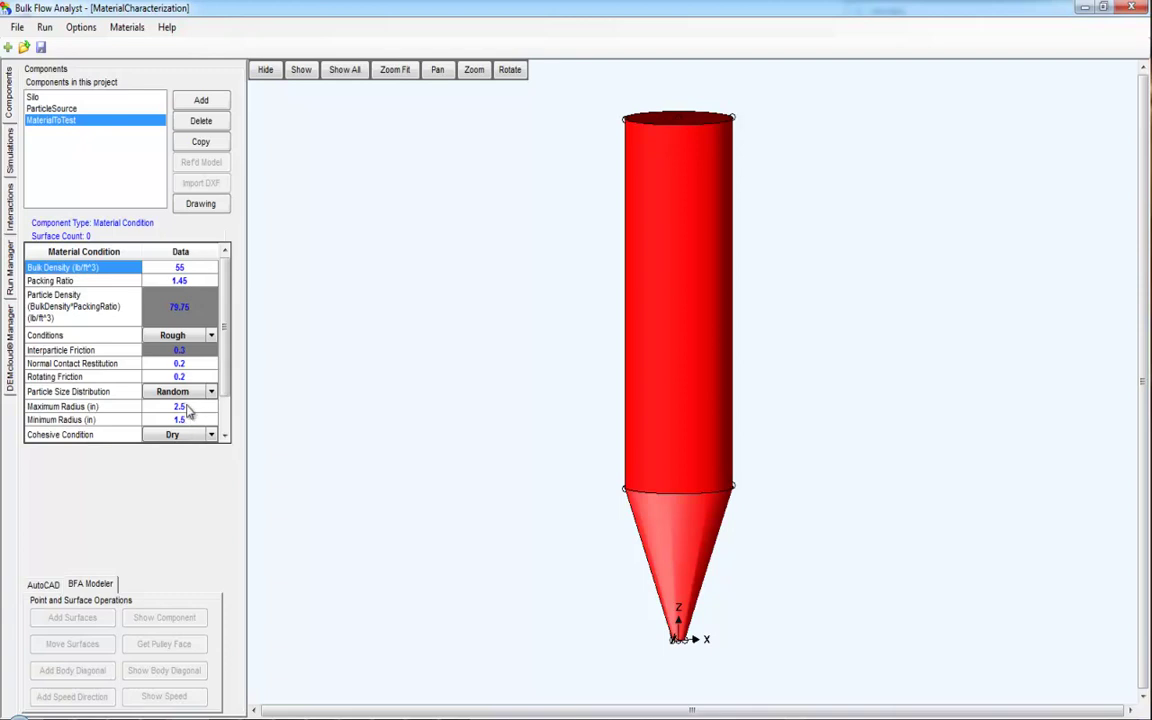
Add a new Material Characterization simulation named MCSim from the Simulations list
scroll(228, 388, down, 3)
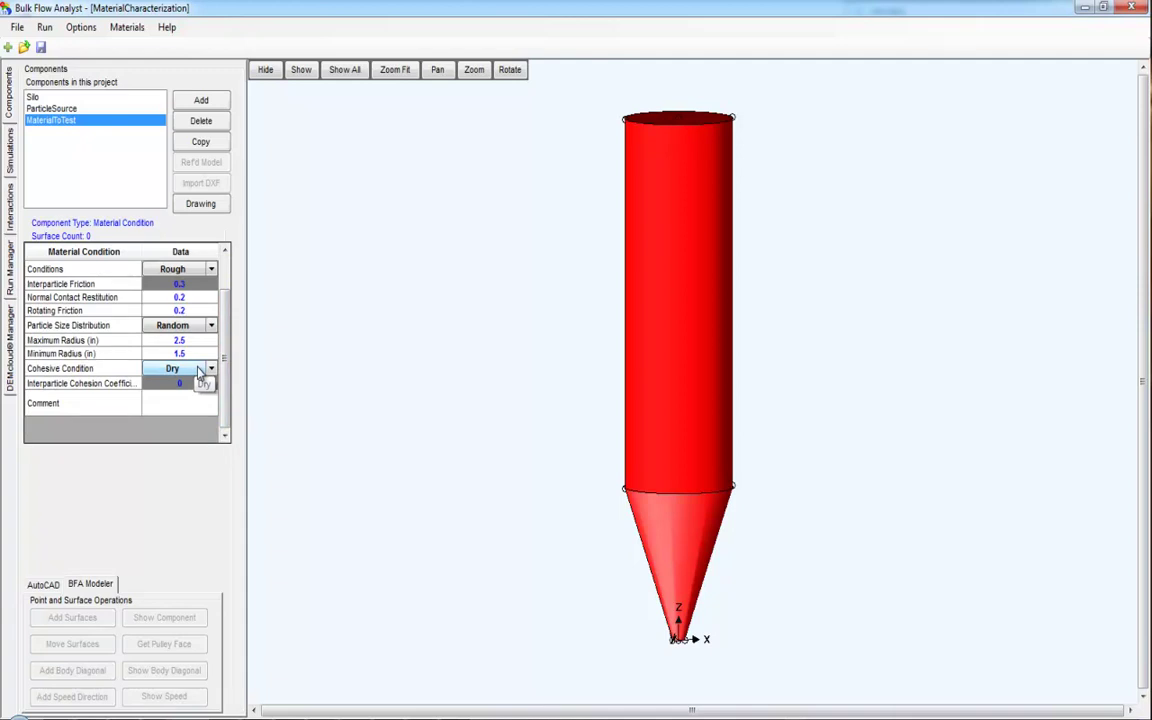
click(13, 150)
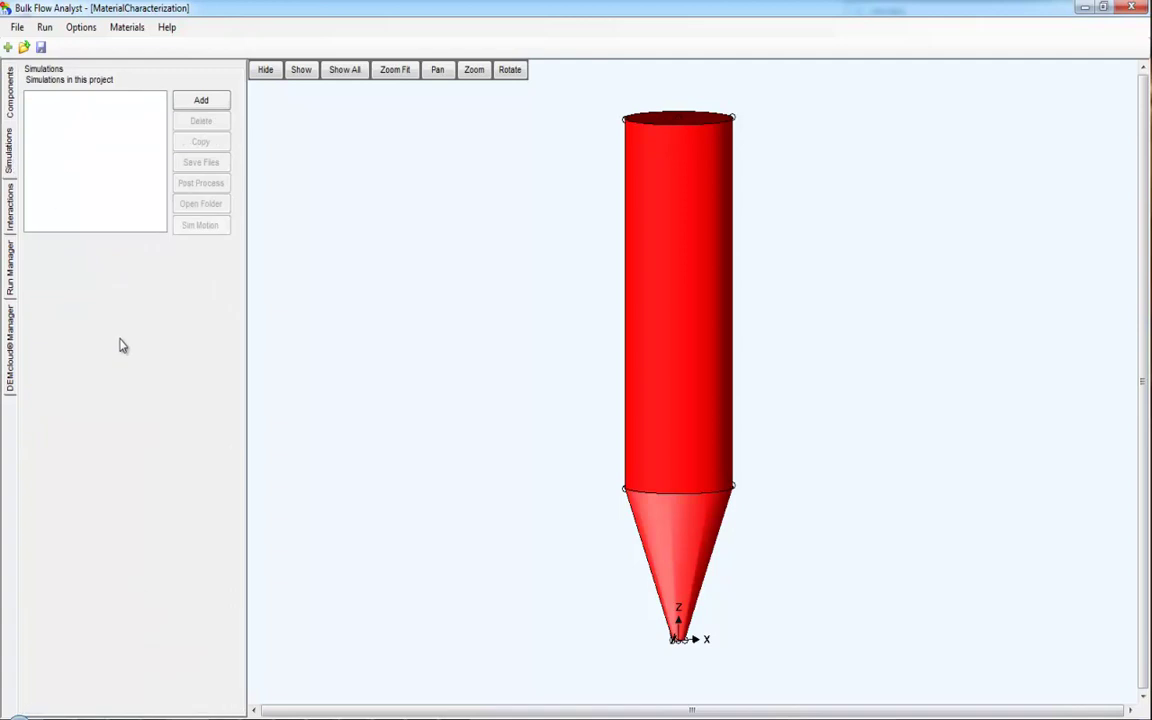
click(206, 101)
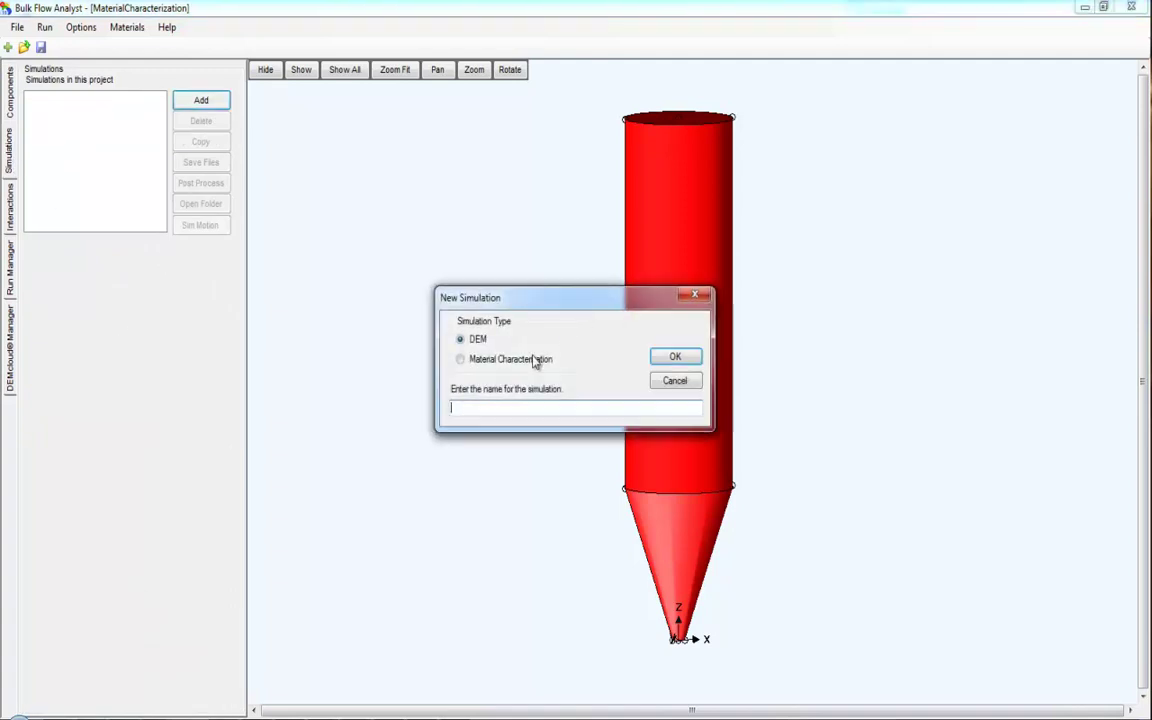
click(468, 360)
click(502, 412)
text(MCSim)
click(671, 357)
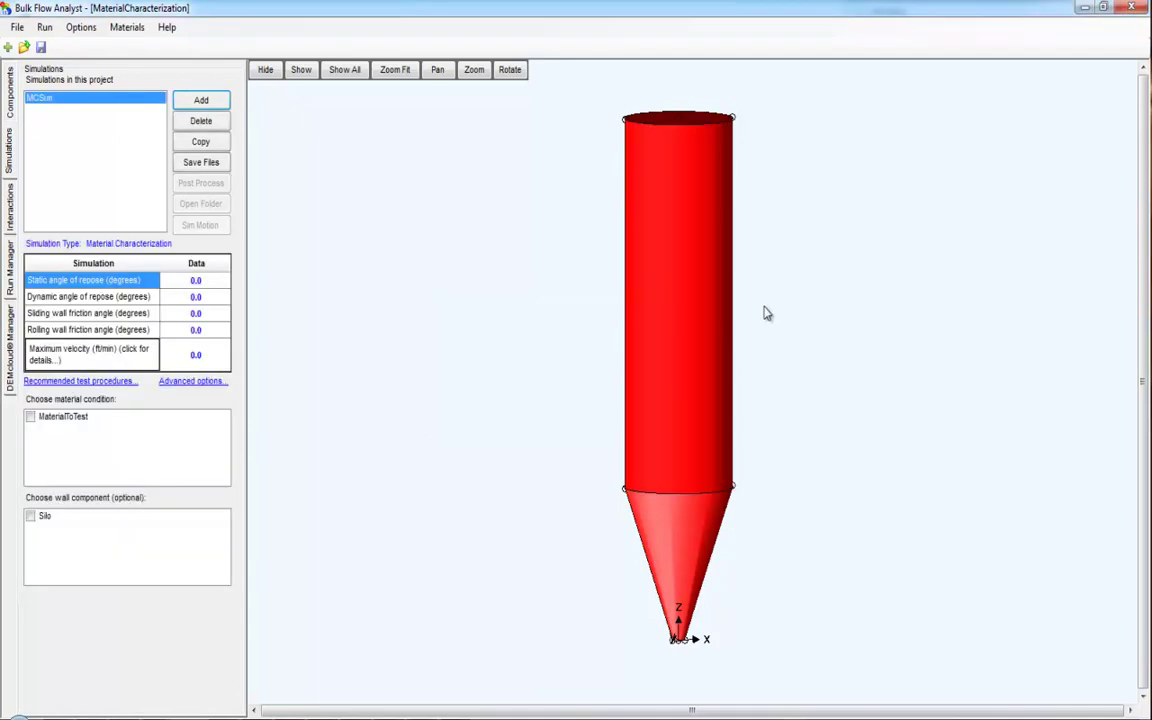
Enter repose angles 35 (static) and 41 (dynamic), and wall friction angles 22 (sliding) and 16 (rolling)
click(203, 282)
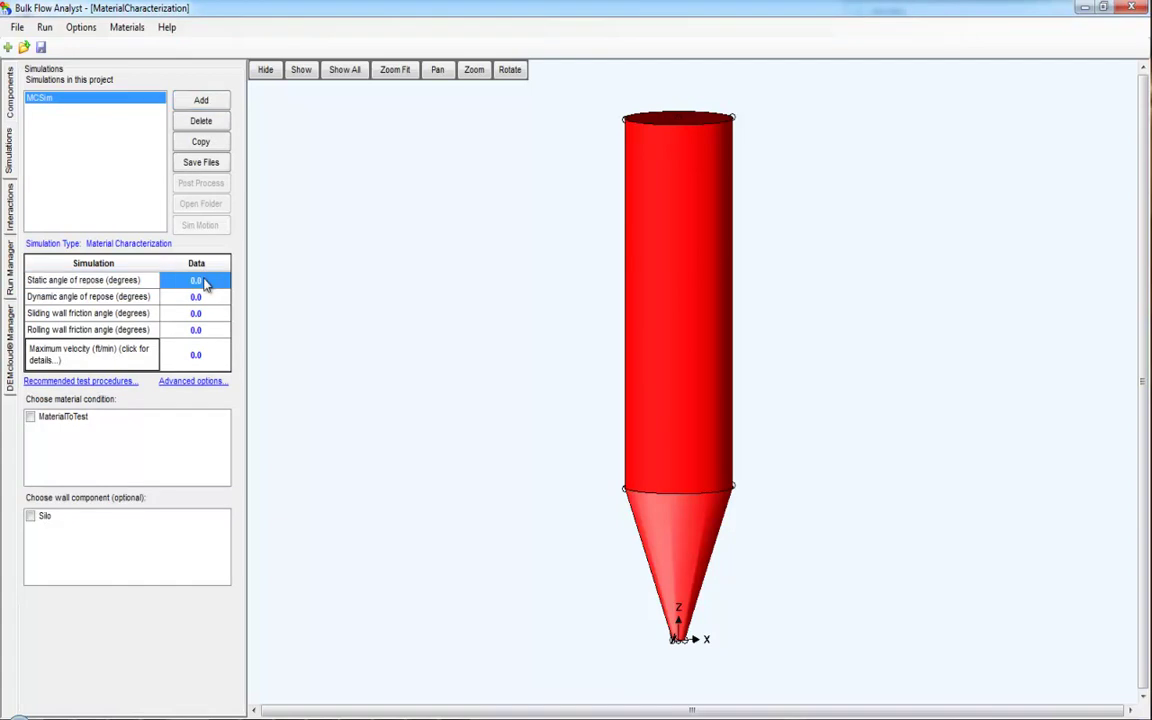
text(35)
click(205, 297)
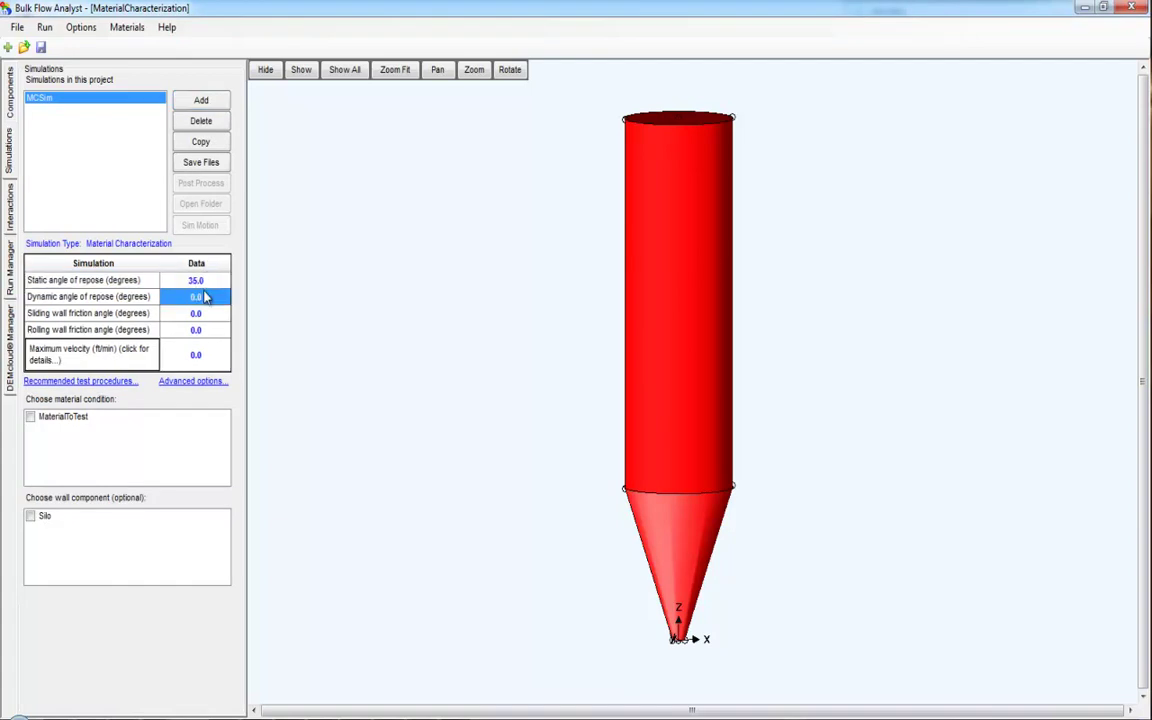
text(41)
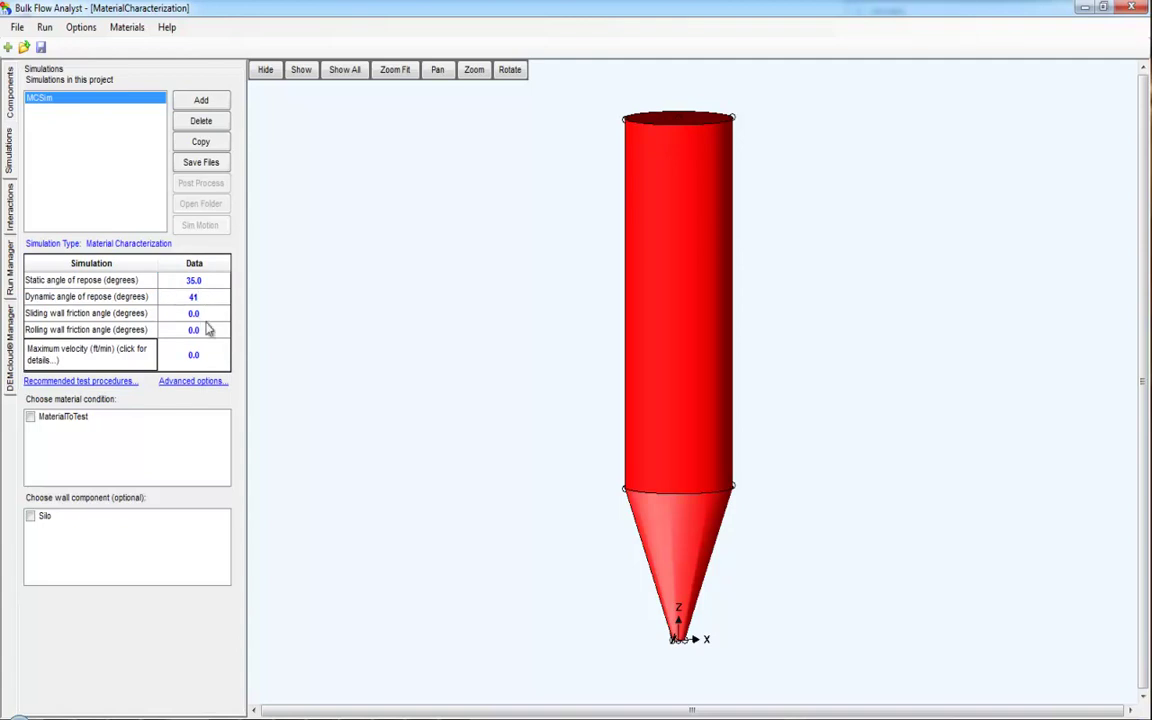
click(203, 315)
text(22)
click(197, 331)
text(16)
Set maximum velocity to 1200 ft/min and select MaterialToTest and the Silo wall
click(196, 357)
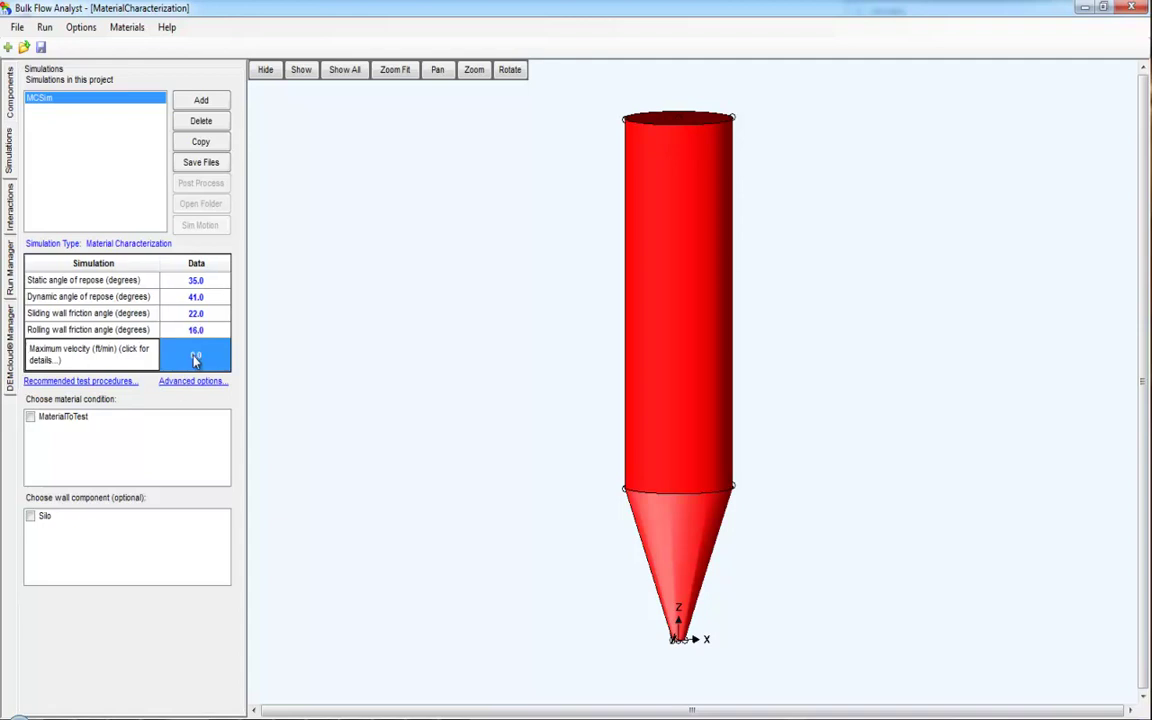
text(1200)
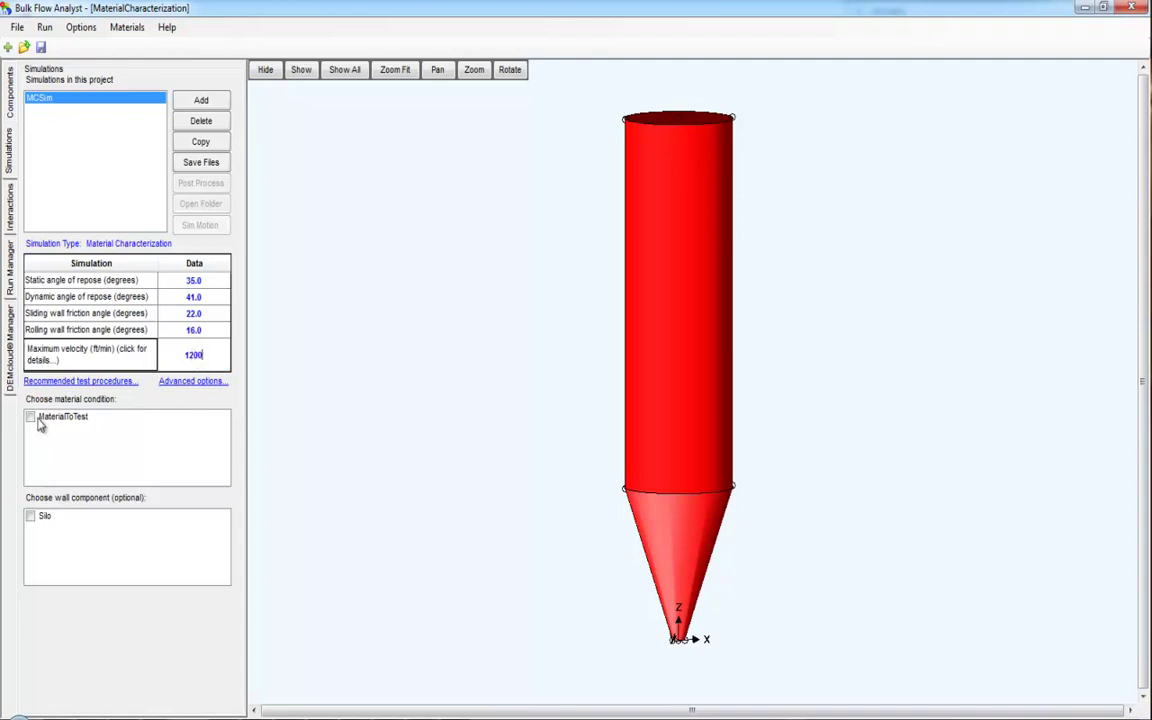
key(Return)
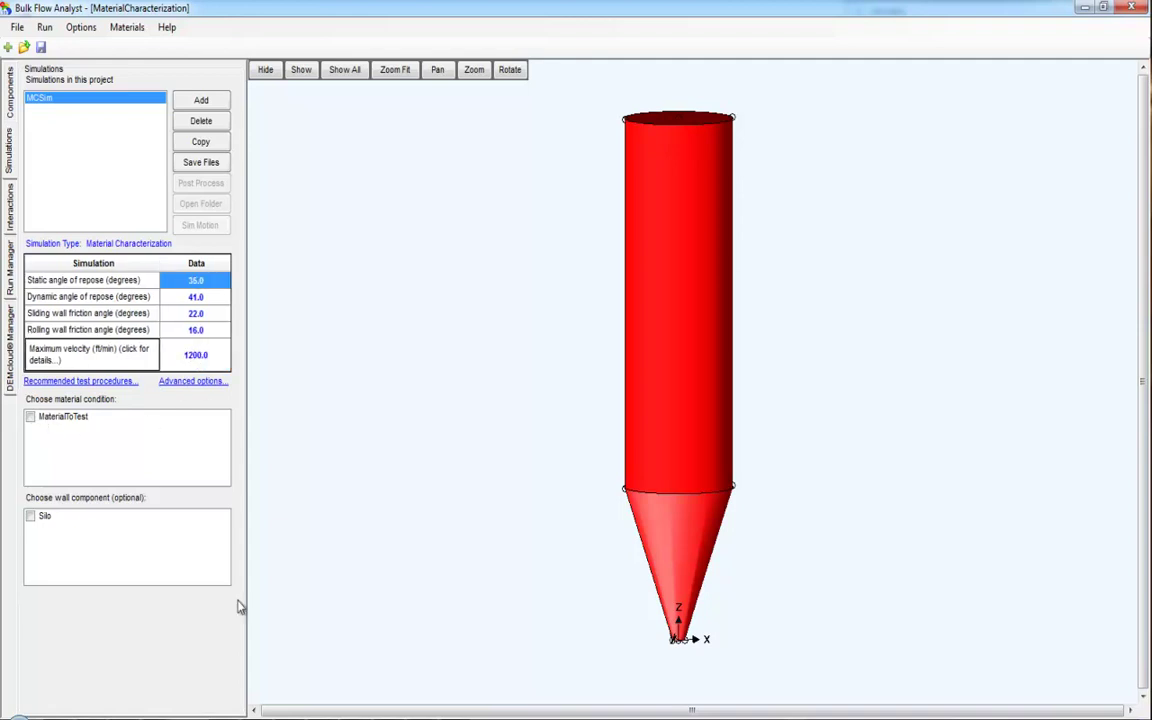
click(30, 417)
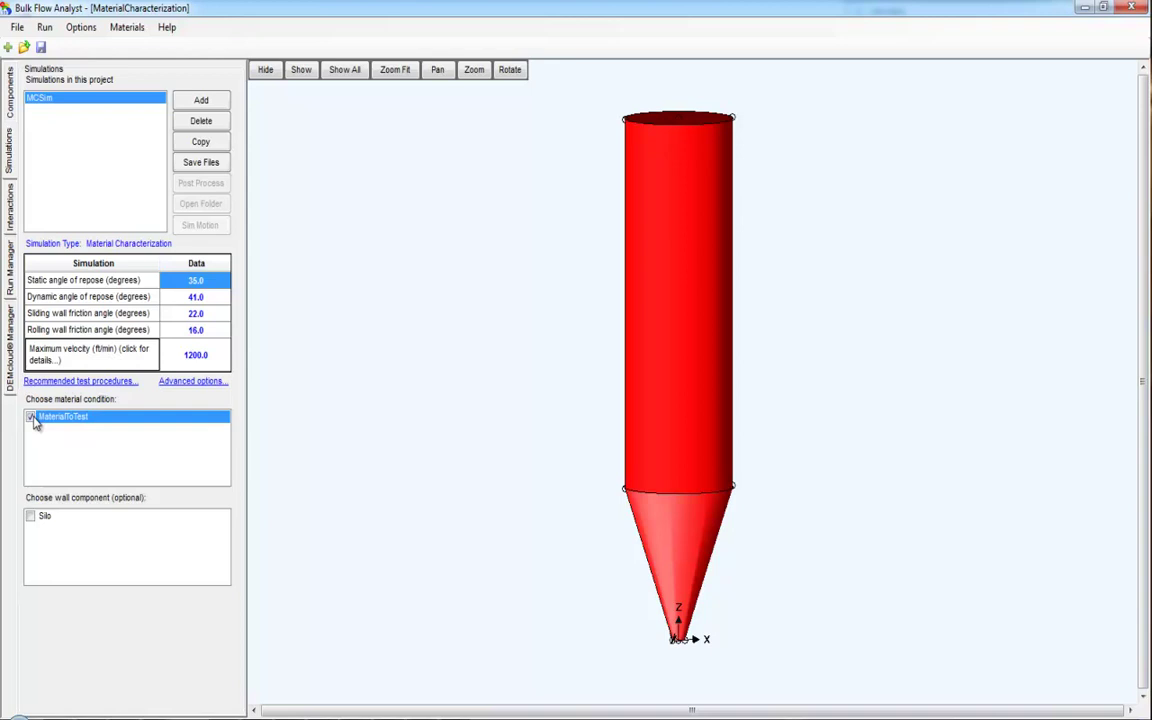
click(31, 518)
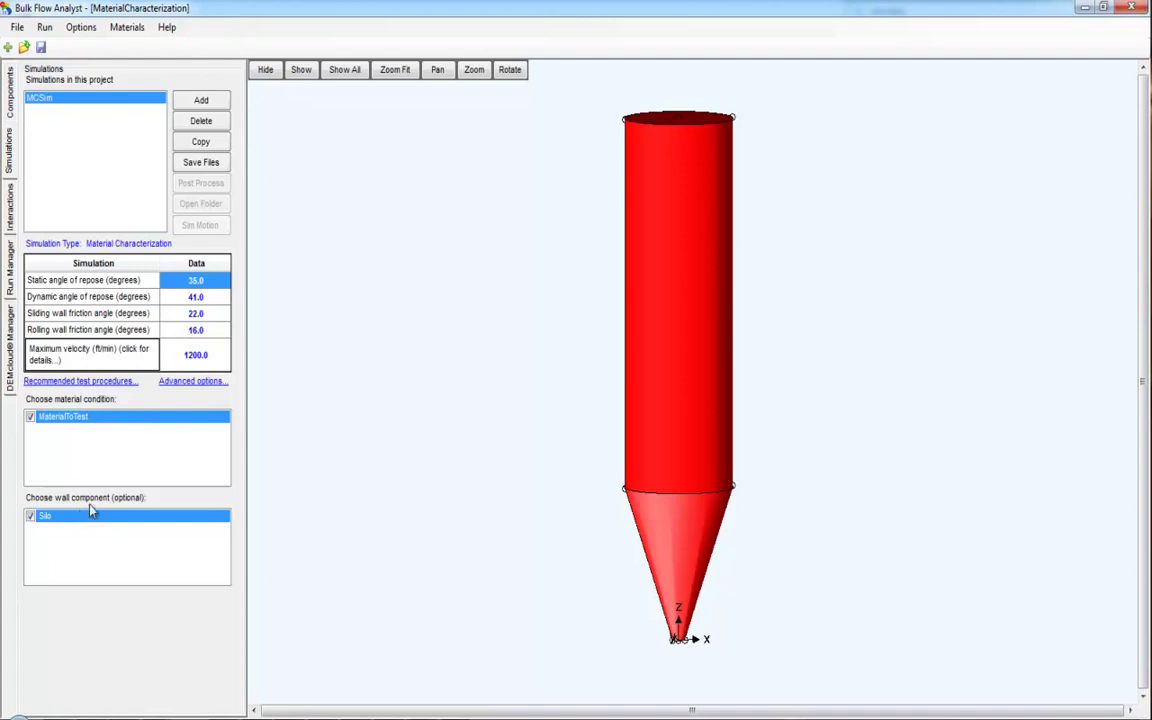
Save MCSim to the default location and start its run, accepting the disclaimer
click(195, 164)
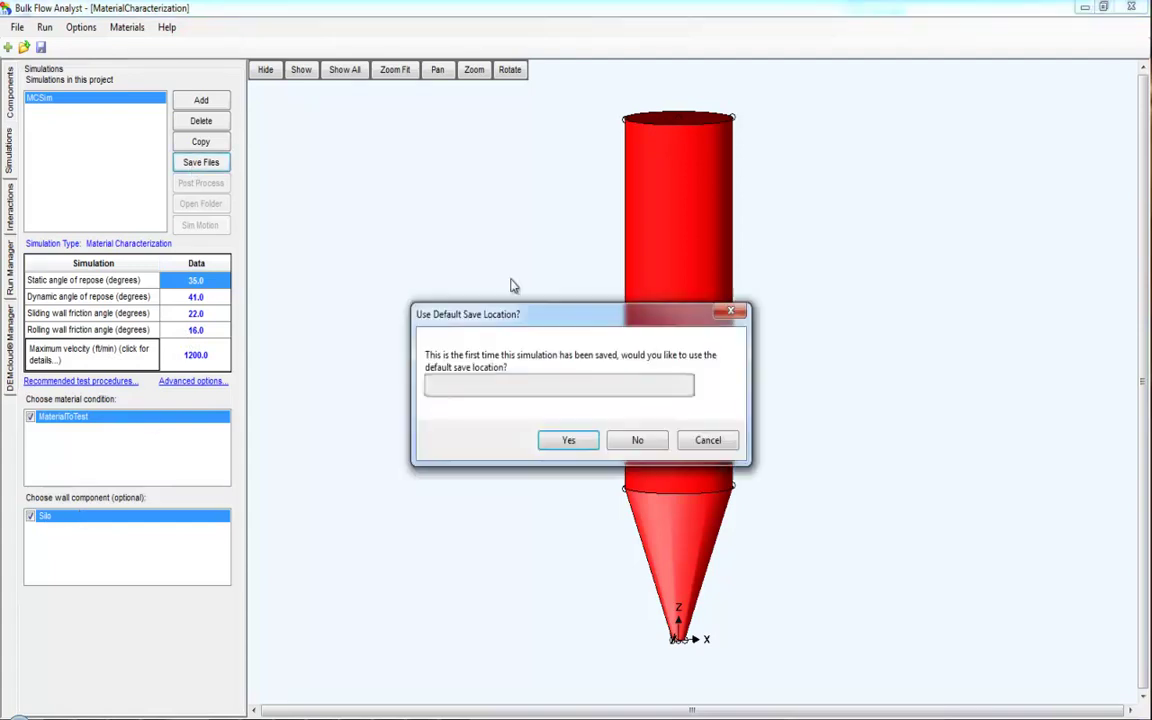
click(569, 445)
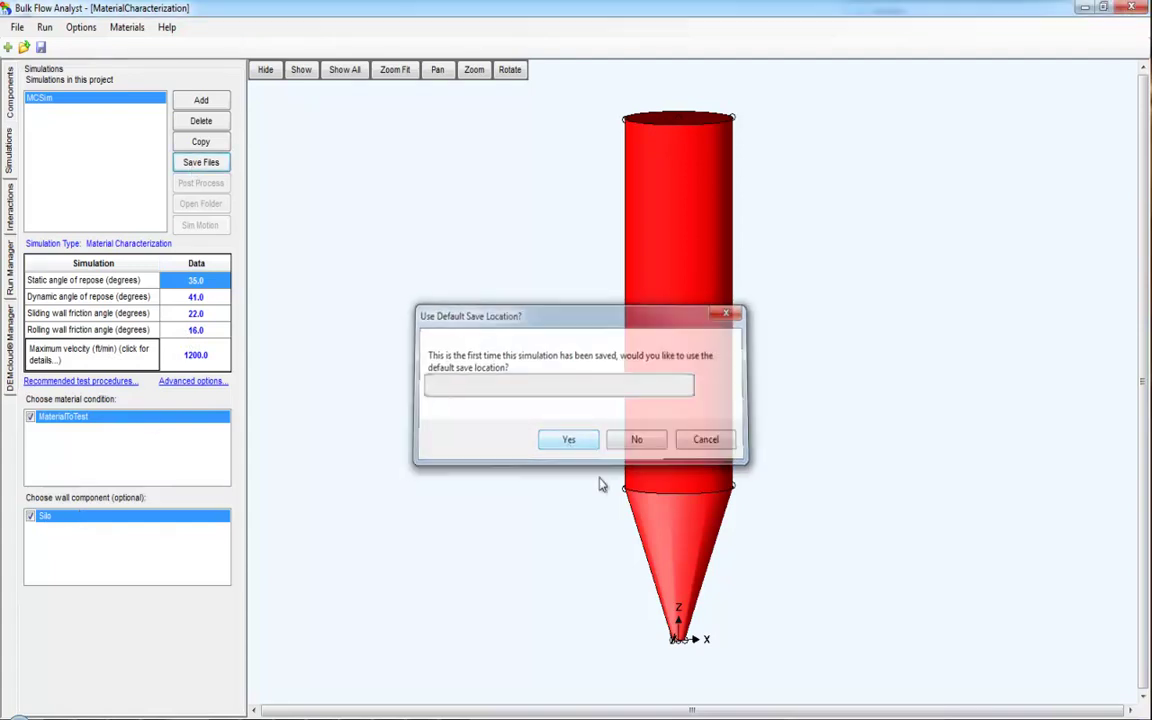
click(10, 236)
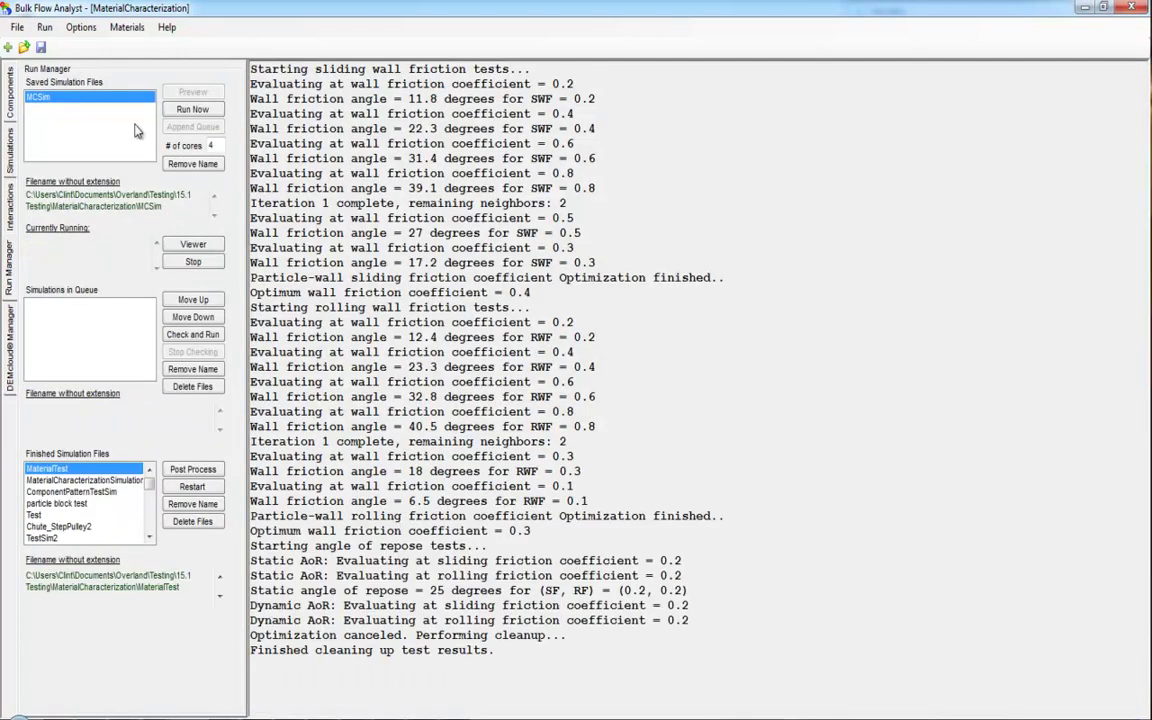
click(187, 112)
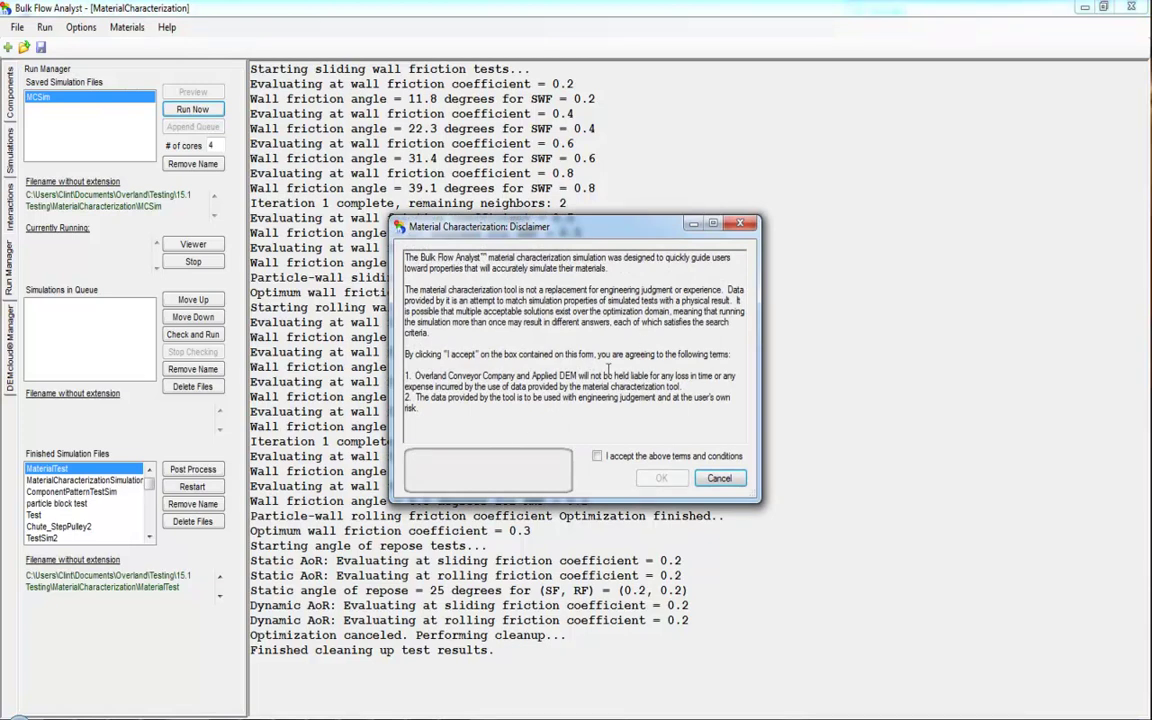
click(597, 456)
click(661, 479)
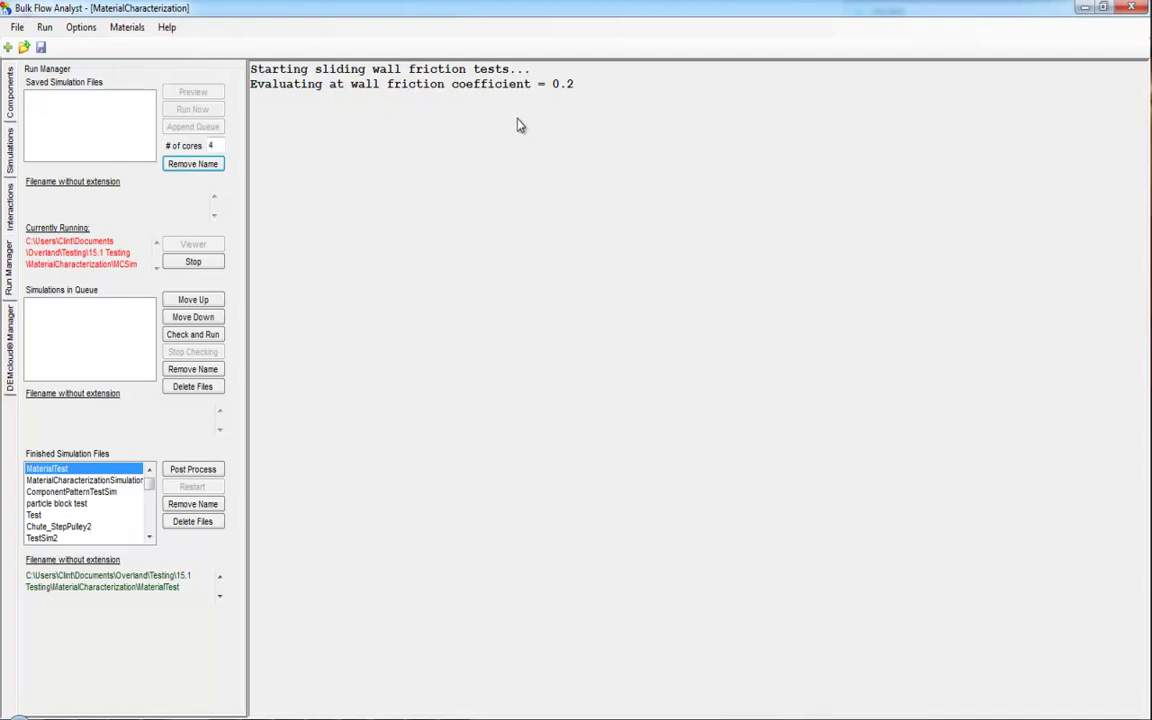
click(10, 160)
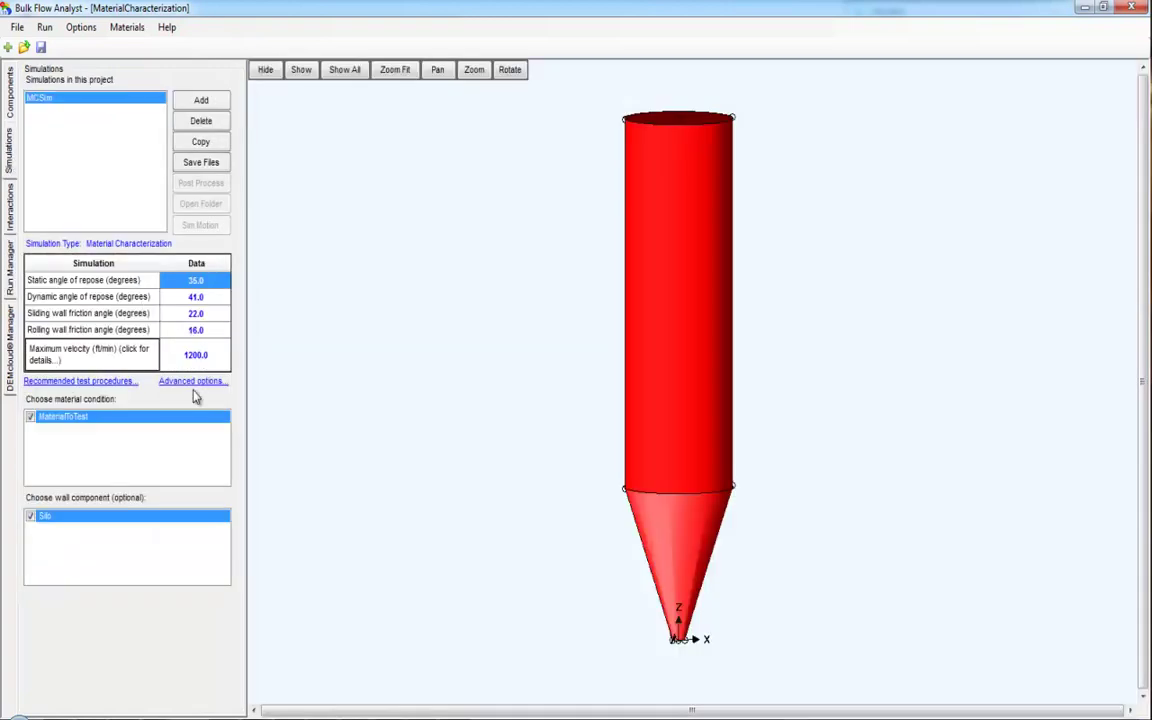
Open the recommended test procedures PDF and scroll through the OCC dry aggregate procedure
click(97, 388)
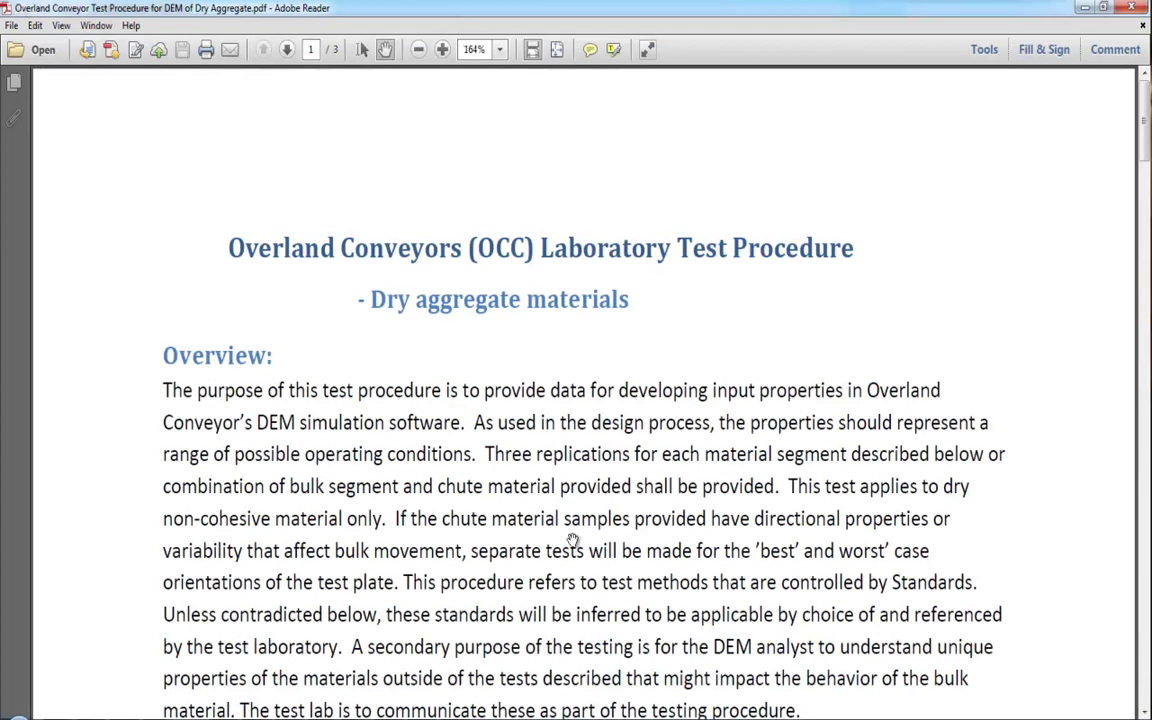
scroll(573, 540, down, 6)
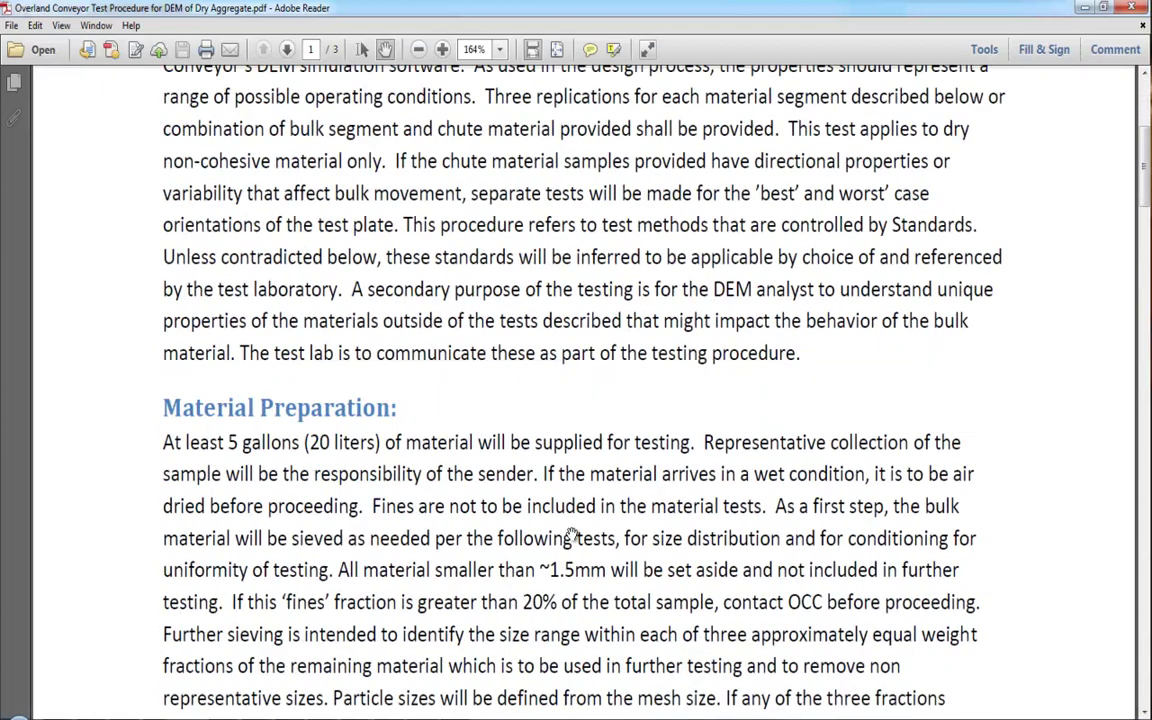
scroll(573, 537, down, 3)
scroll(571, 538, up, 3)
scroll(471, 512, down, 10)
scroll(466, 506, down, 9)
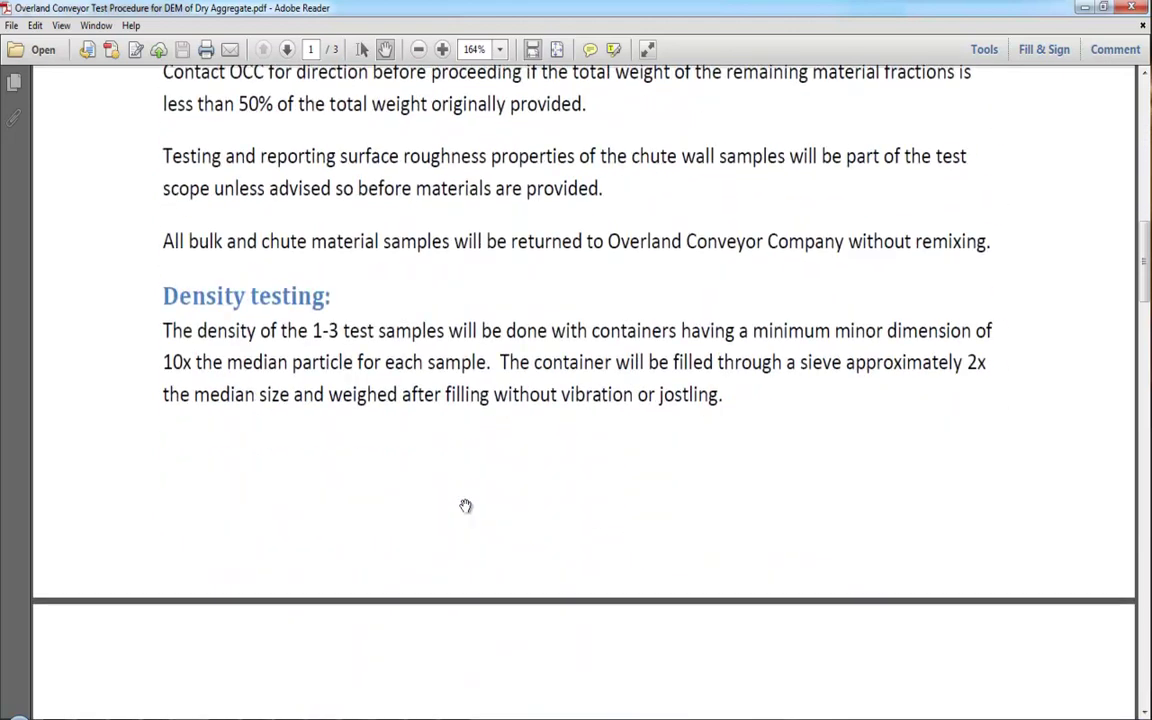
scroll(466, 506, down, 13)
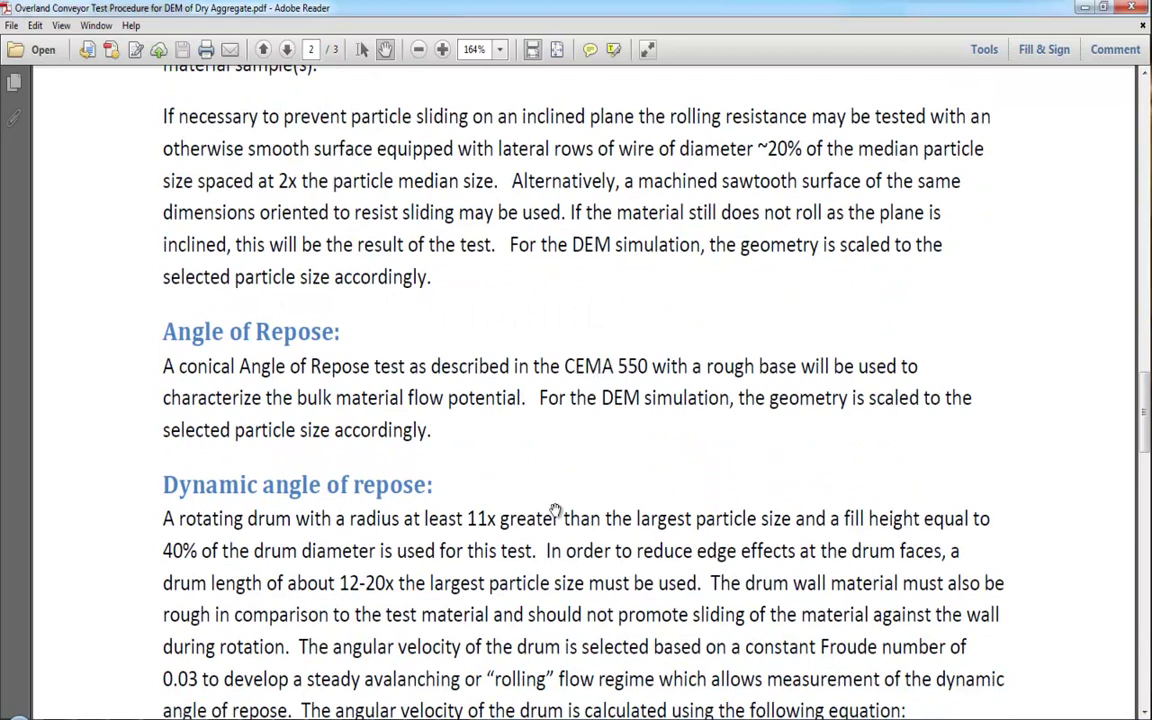
scroll(559, 489, up, 20)
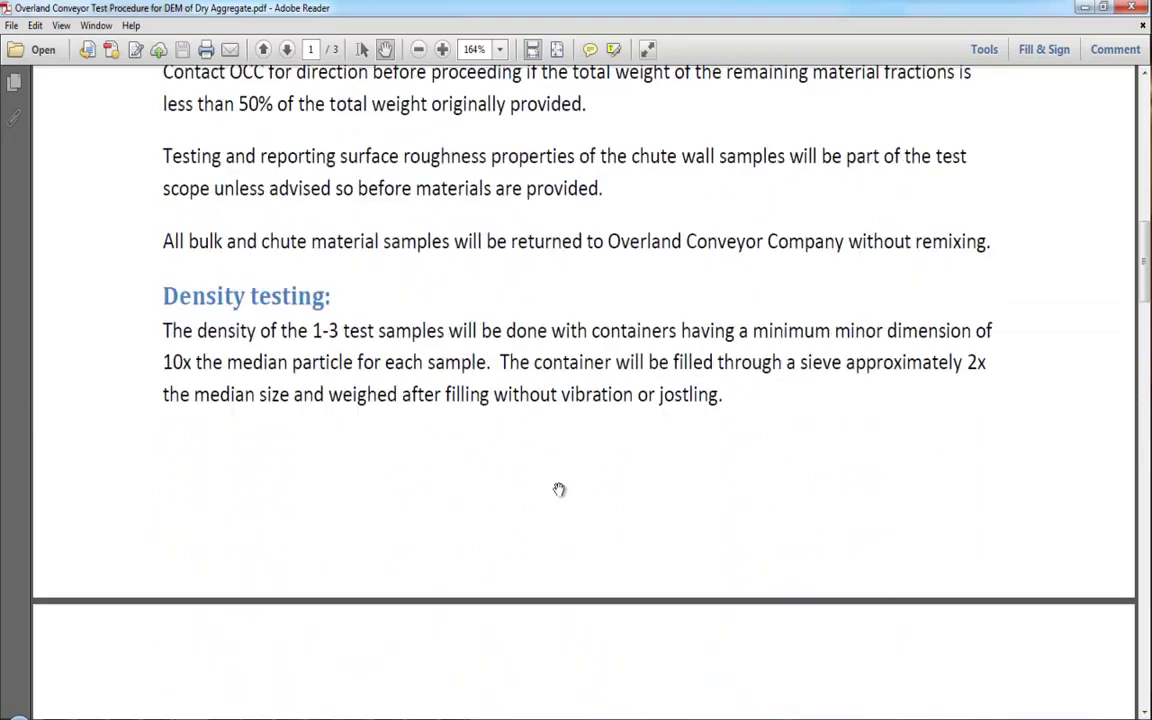
scroll(559, 489, up, 3)
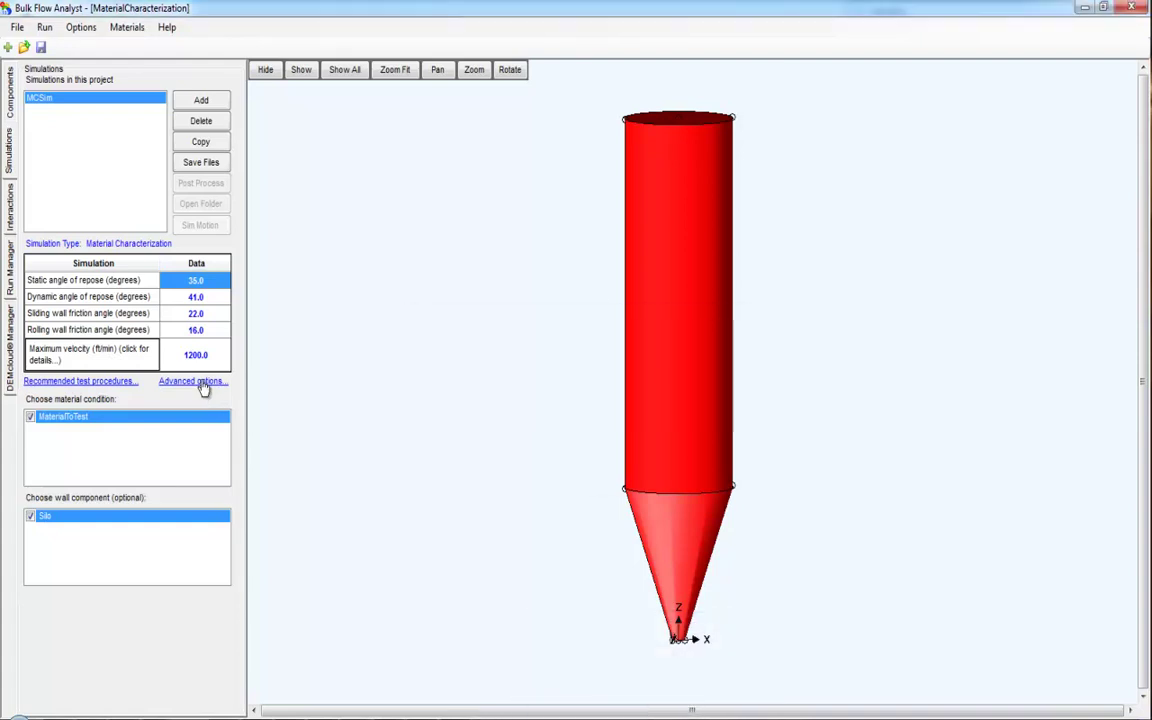
Tick Packing ratio in Advanced options, review the friction search ranges, and accept
click(201, 384)
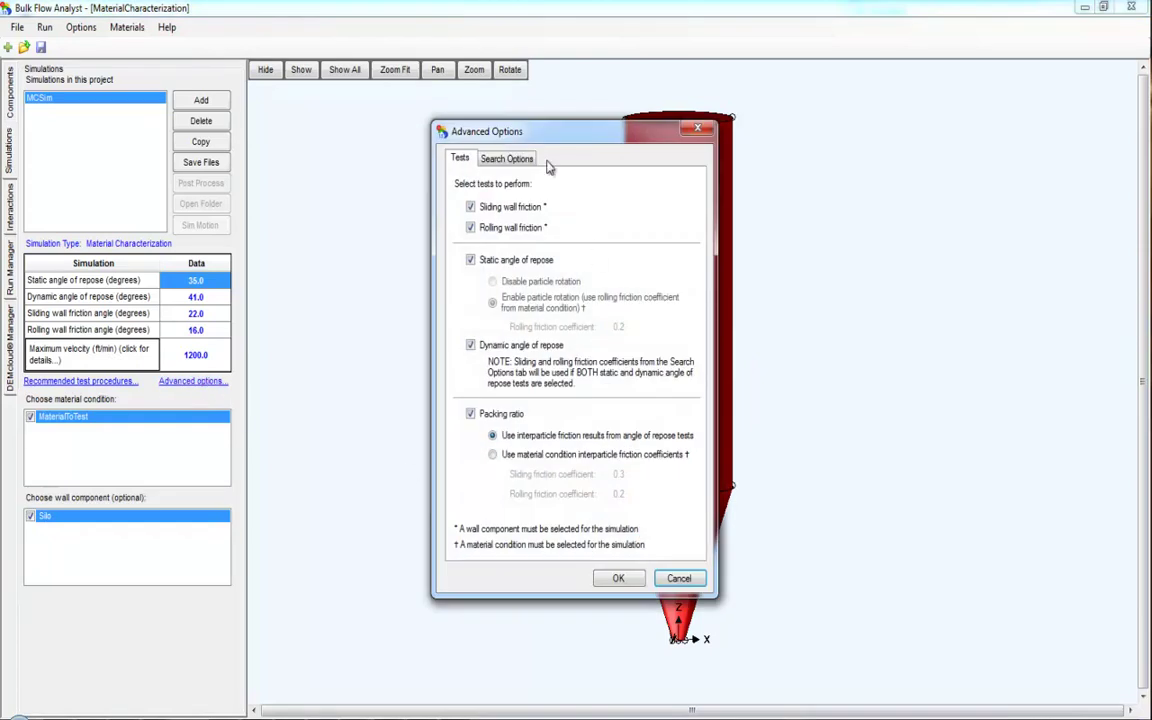
click(470, 413)
click(506, 160)
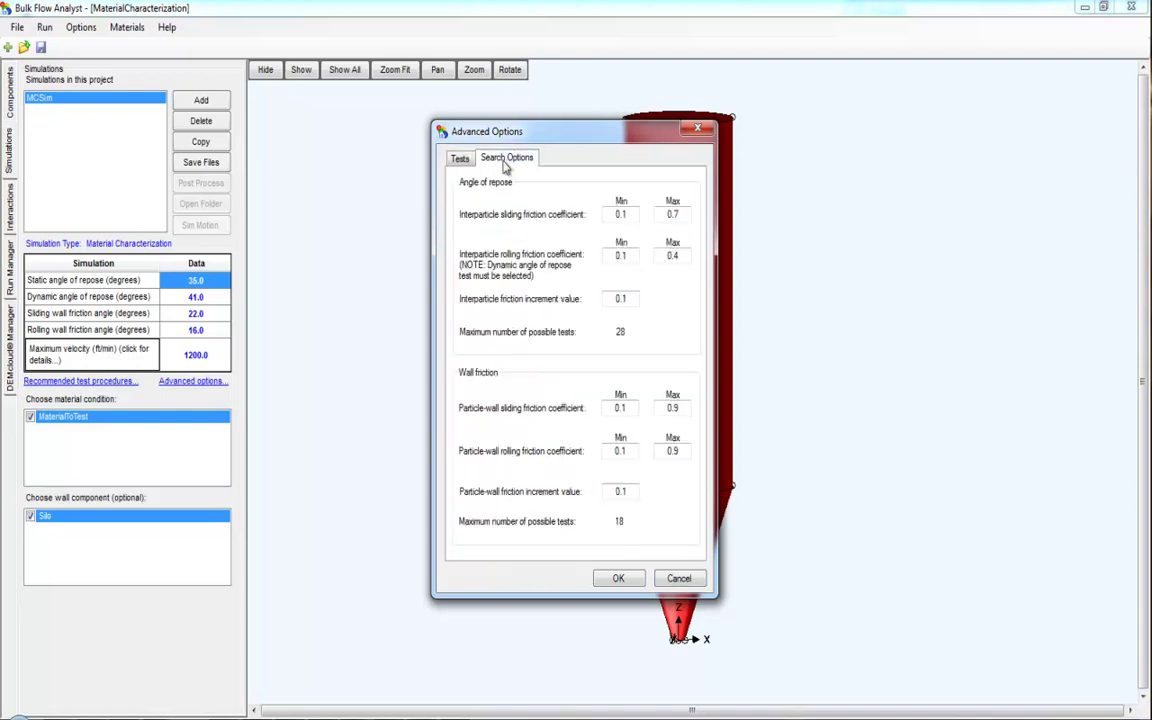
click(614, 218)
click(619, 580)
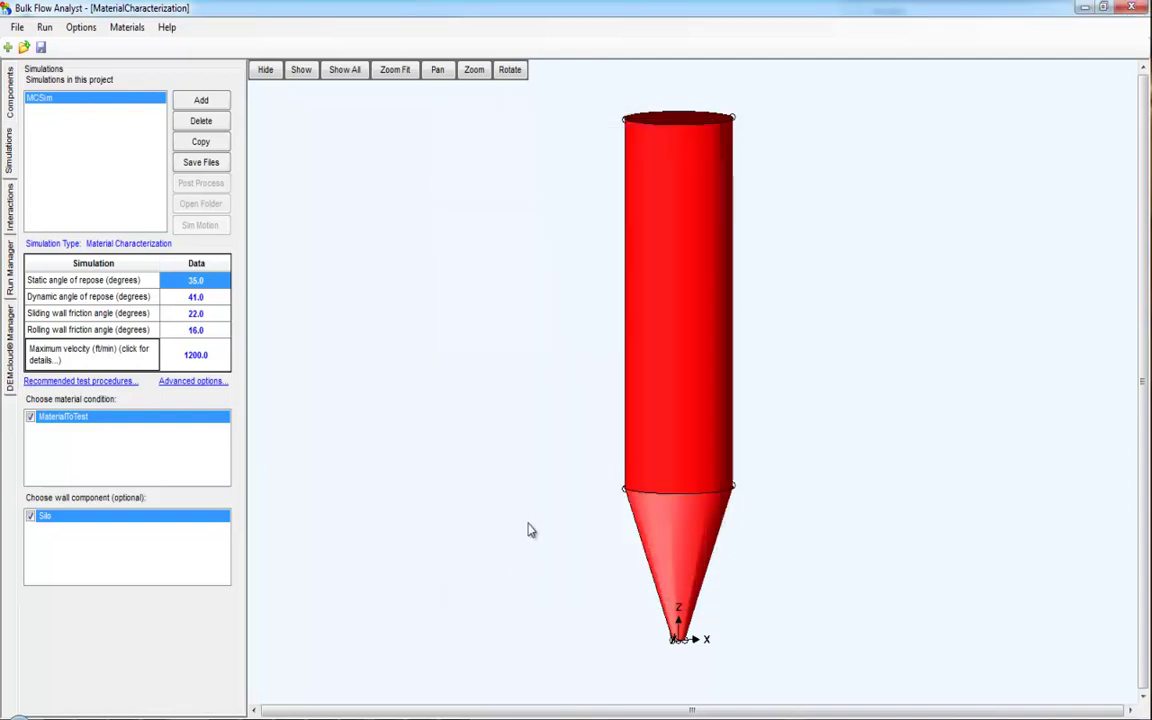
Generate the post-process PDF report for the finished MaterialCharacterizationSimulation
click(11, 268)
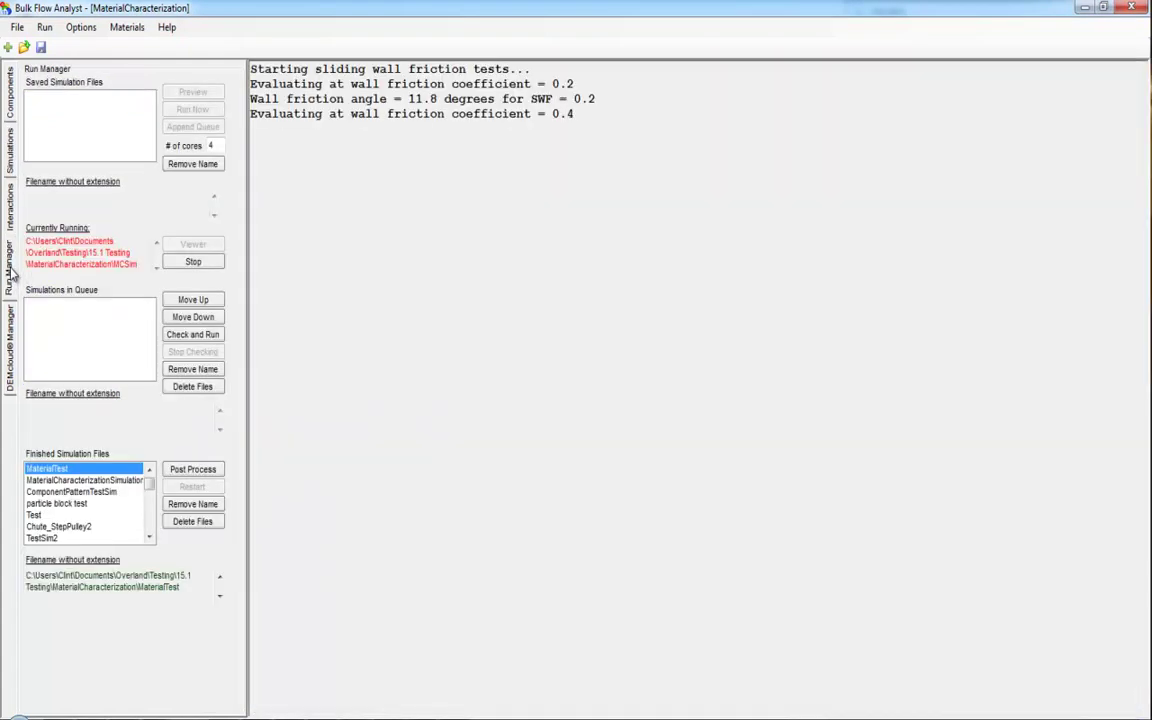
click(95, 481)
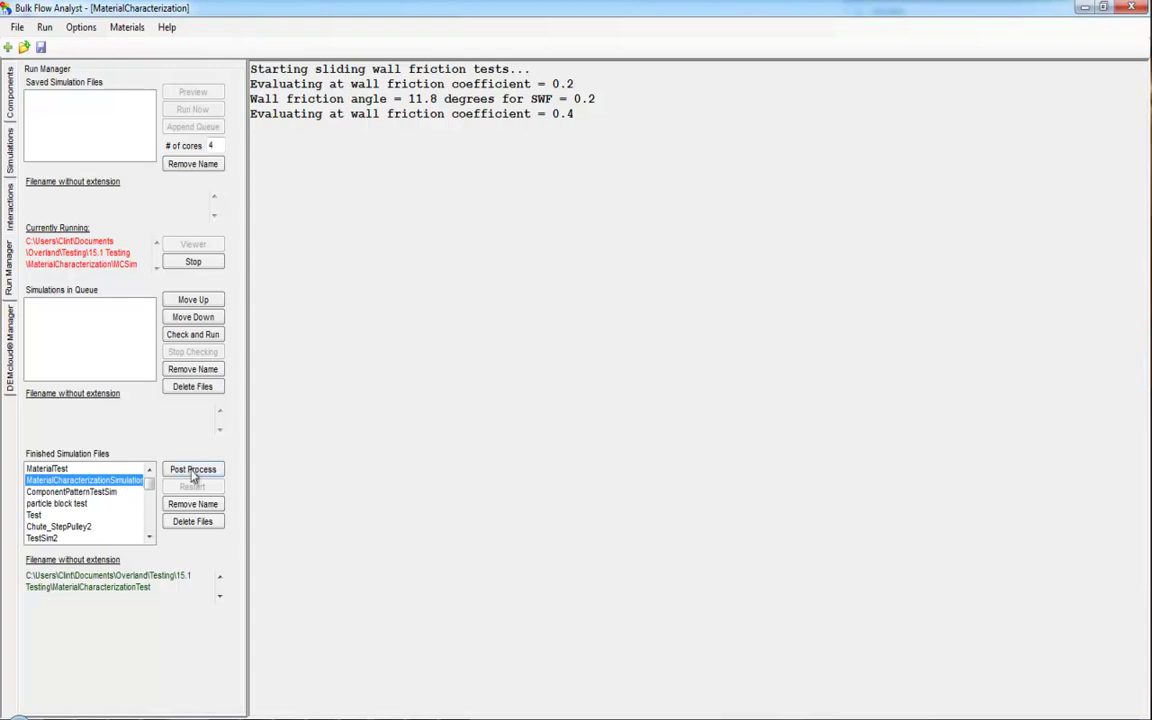
click(193, 471)
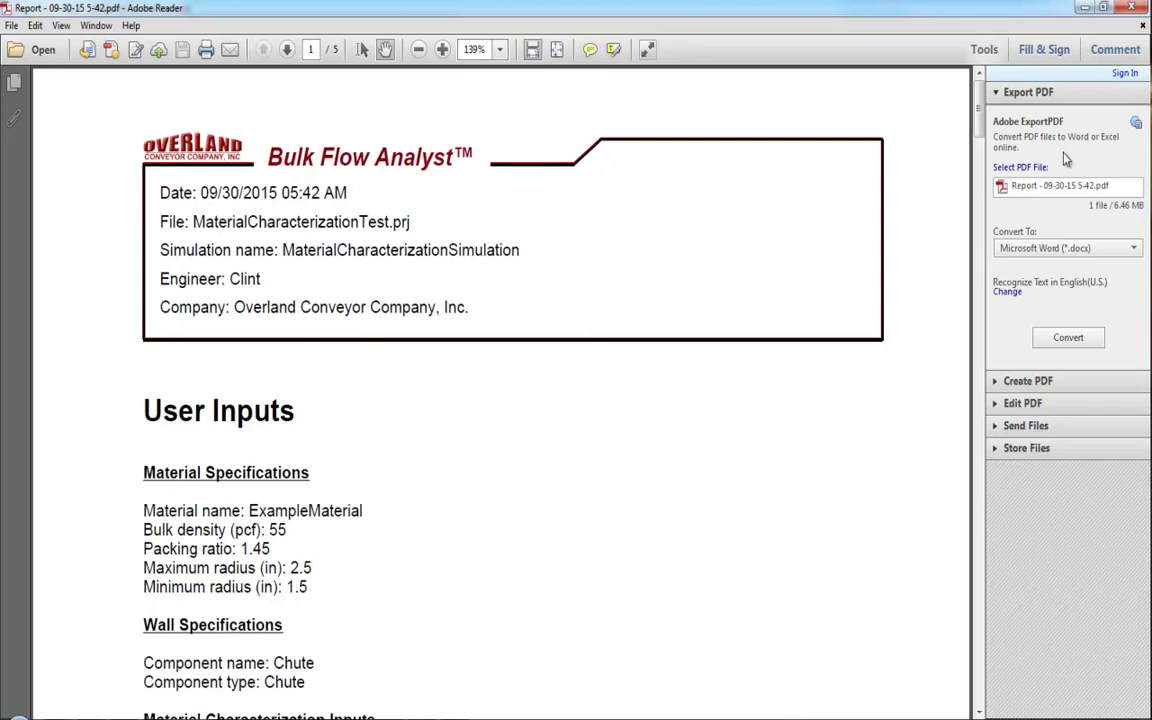
drag(980, 113, 980, 150)
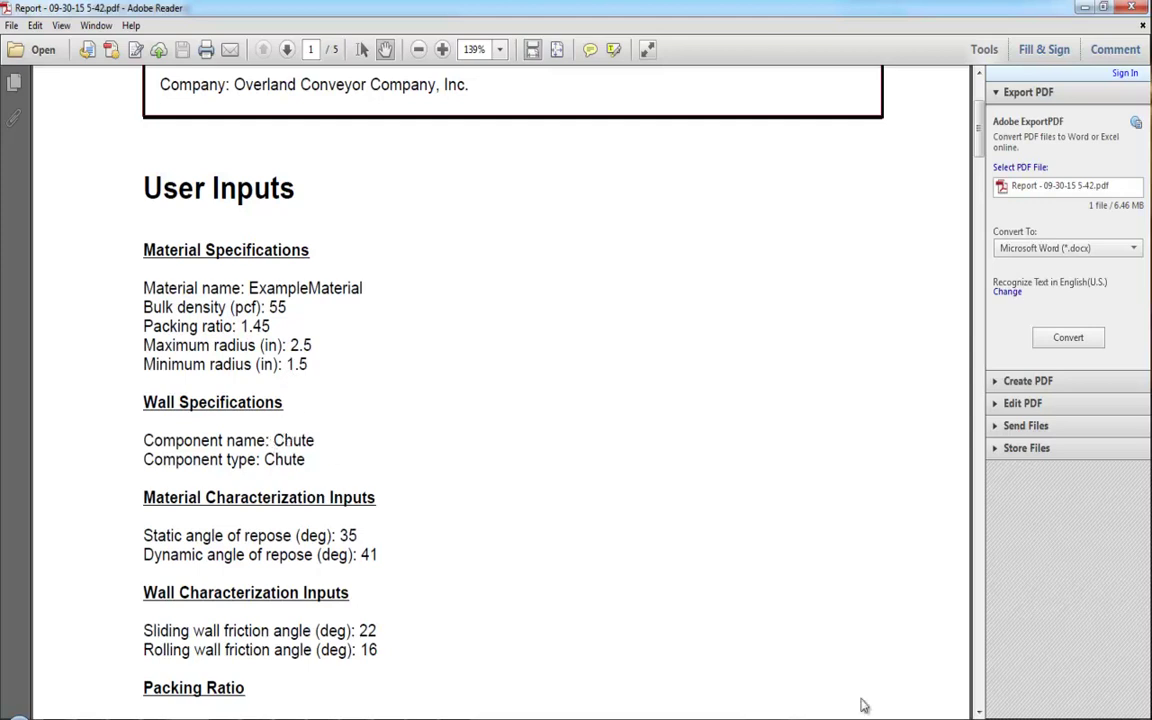
drag(981, 150, 988, 176)
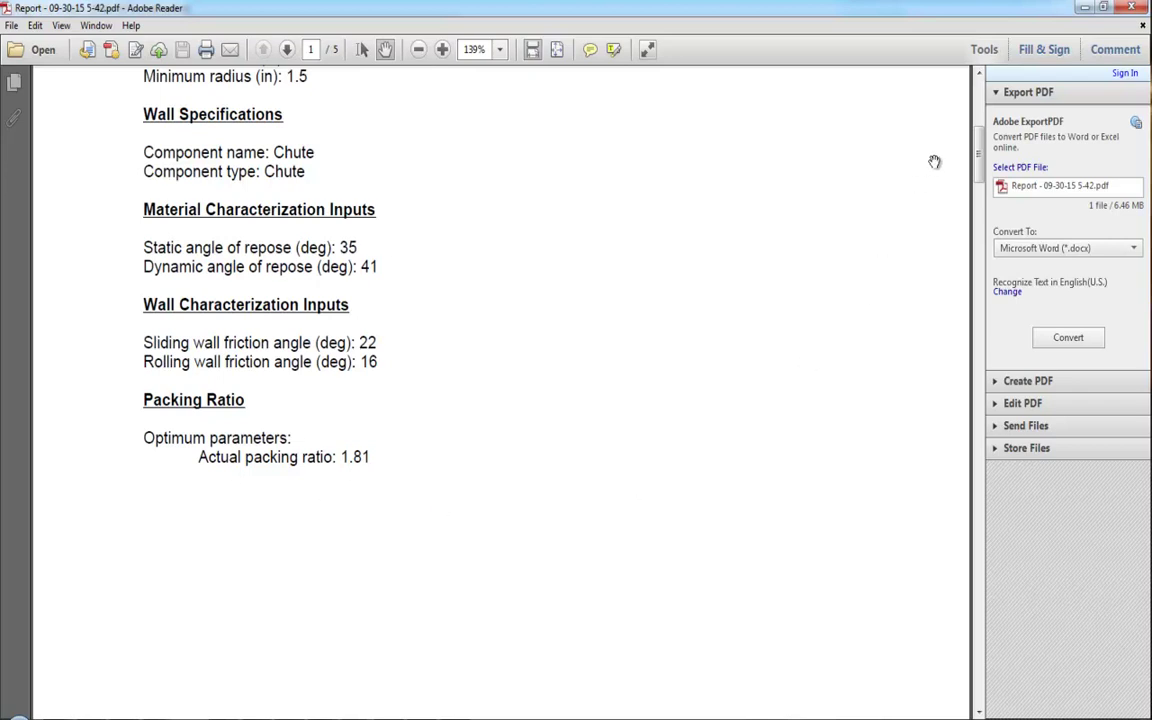
drag(981, 170, 962, 250)
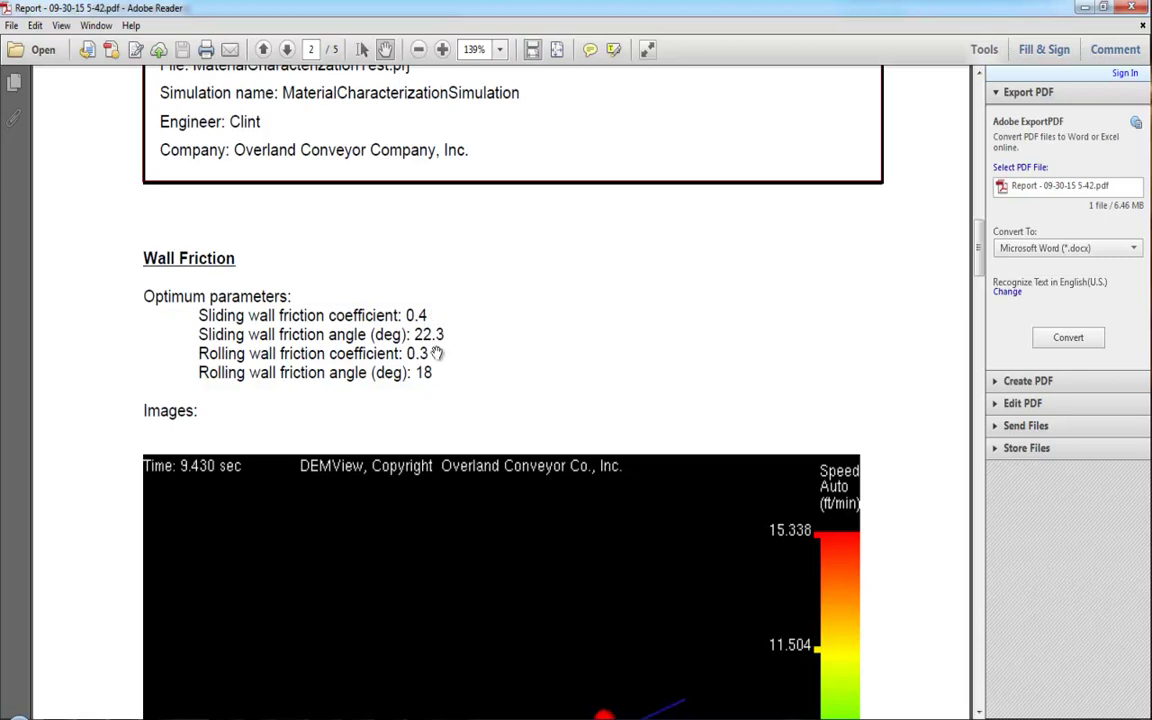
drag(983, 245, 980, 280)
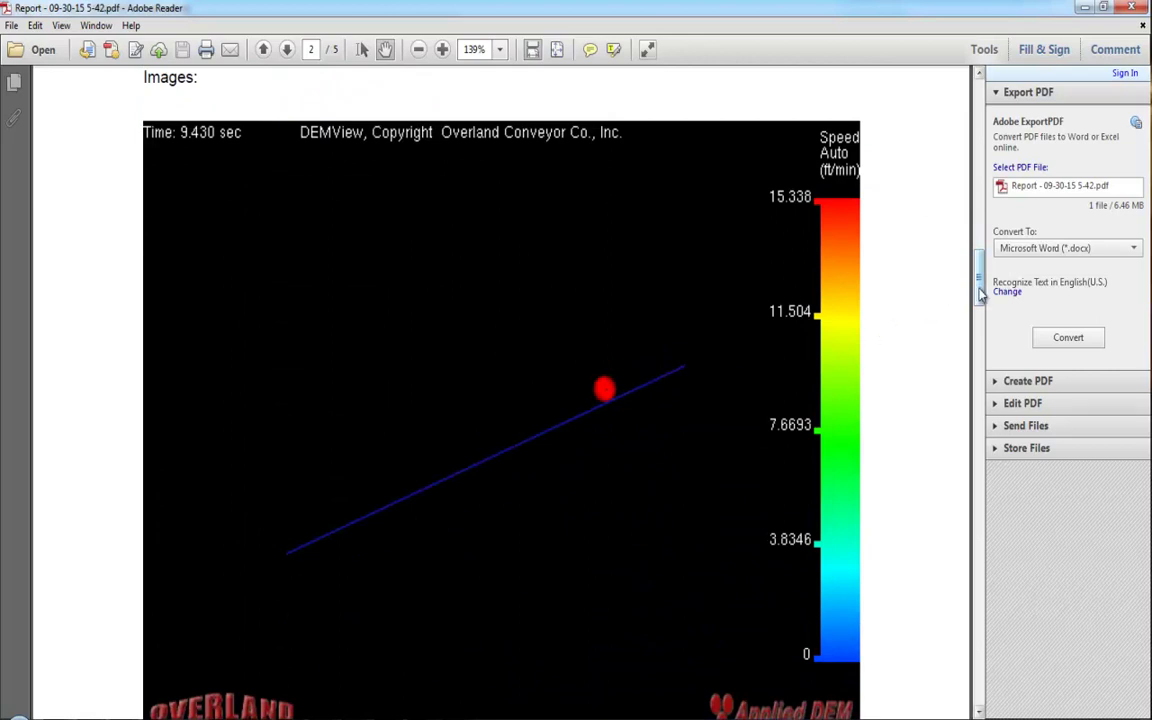
drag(980, 294, 972, 497)
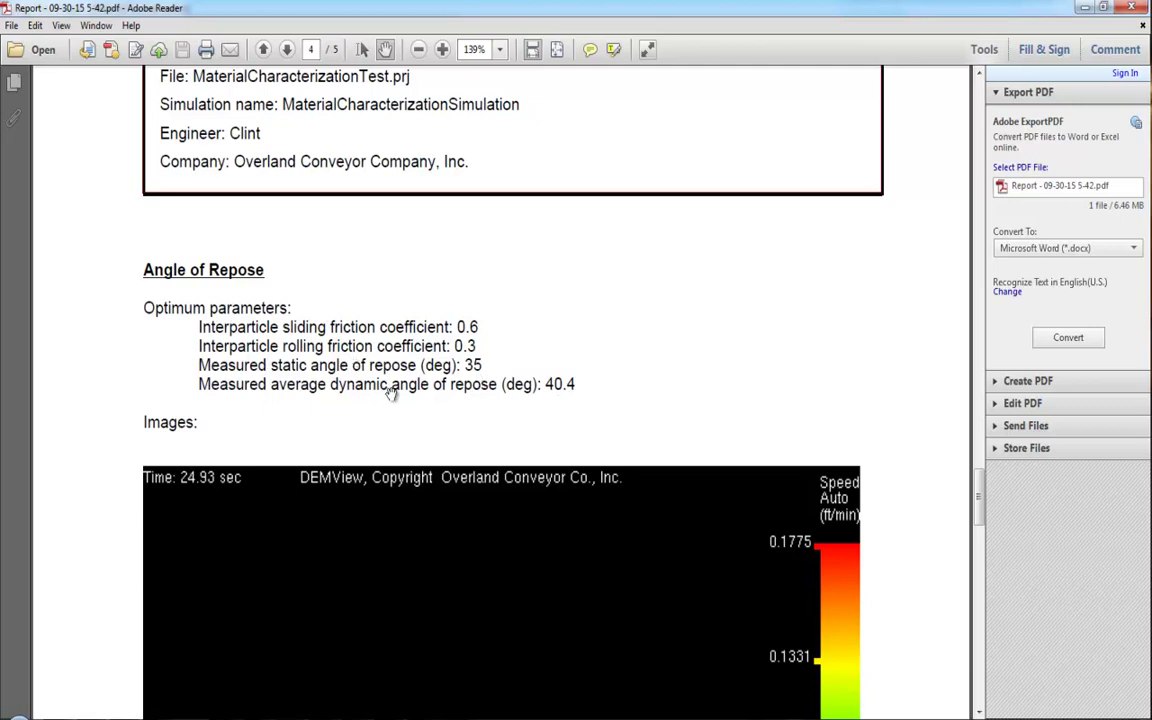
drag(980, 484, 992, 508)
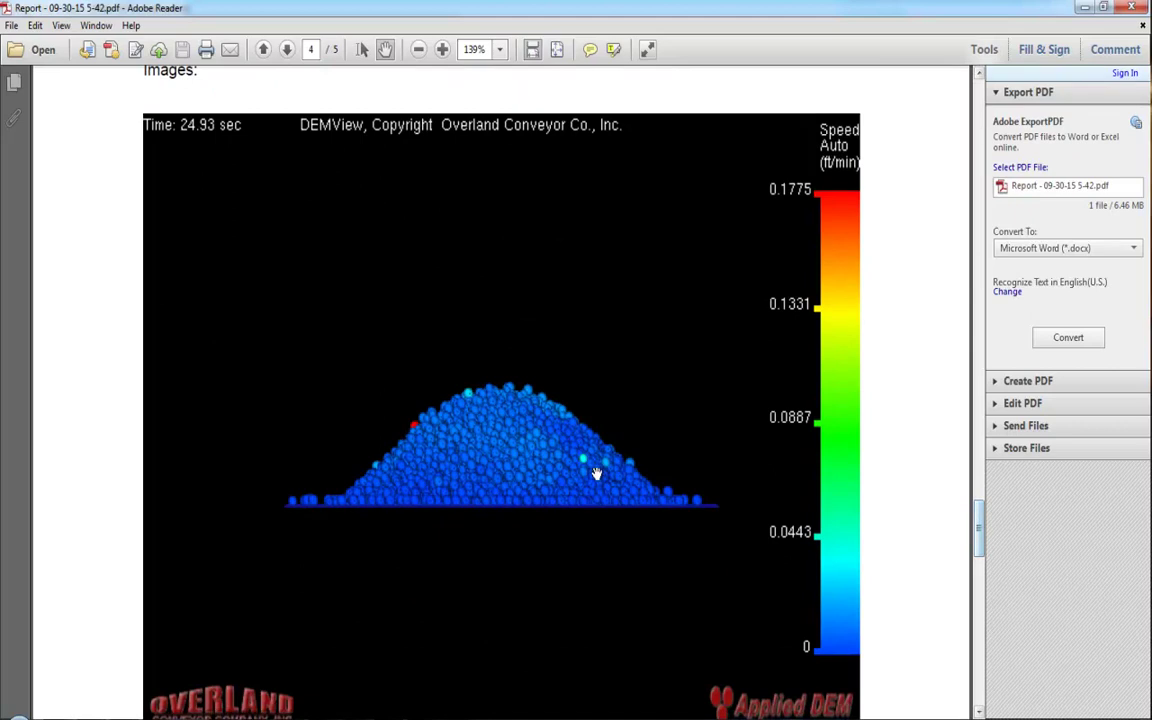
drag(980, 530, 988, 643)
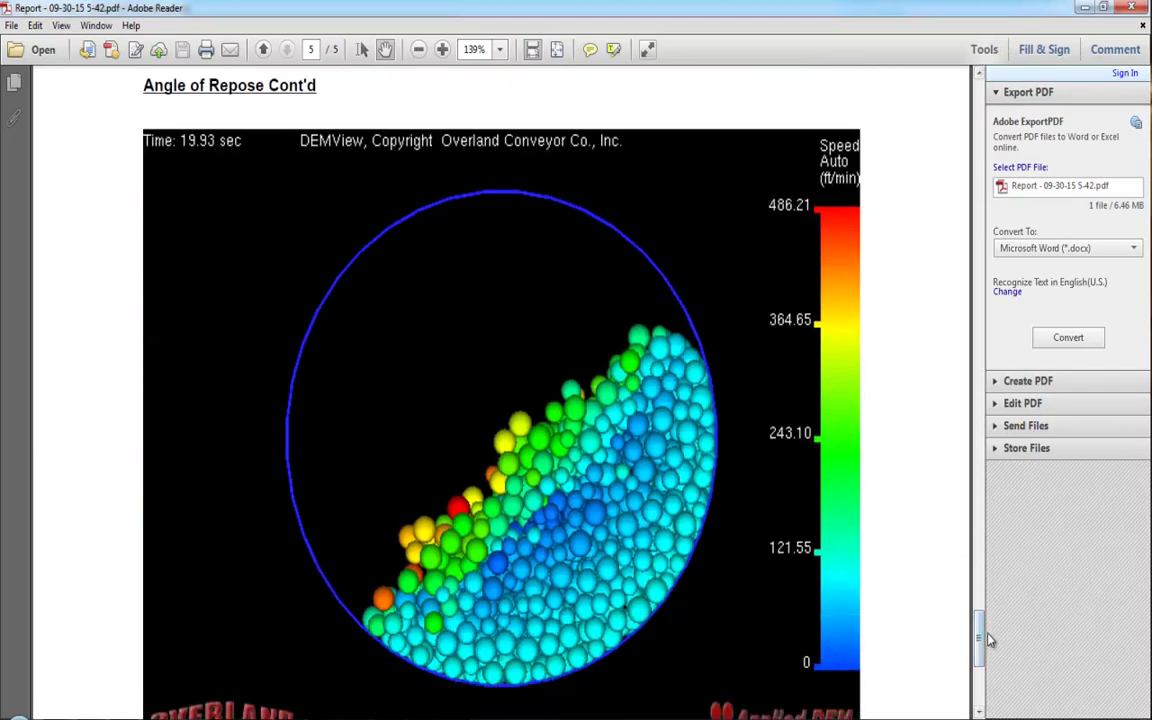